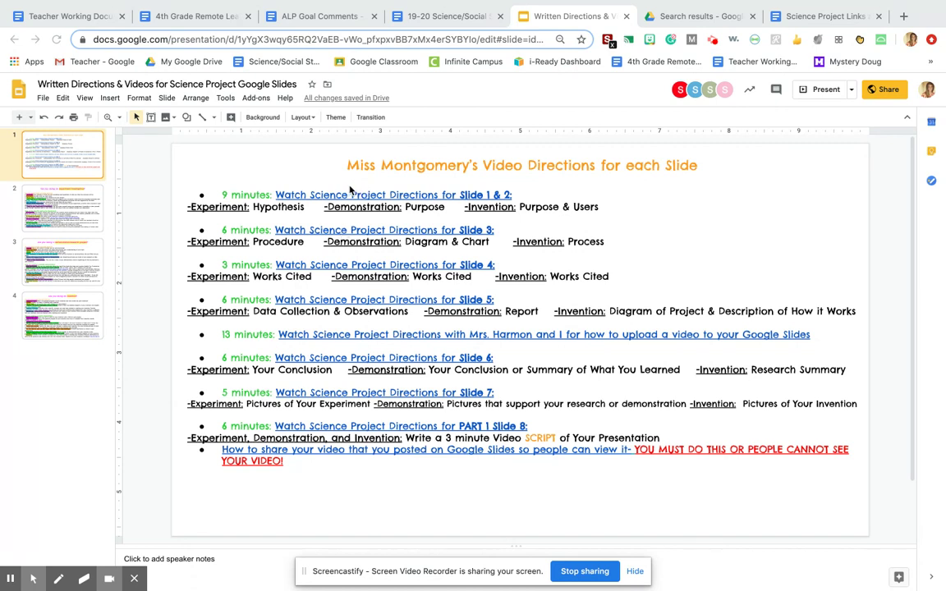
# Step: Show slide 2, the experiment/investigation directions ending with the 3-minute video step
pyautogui.click(61, 215)
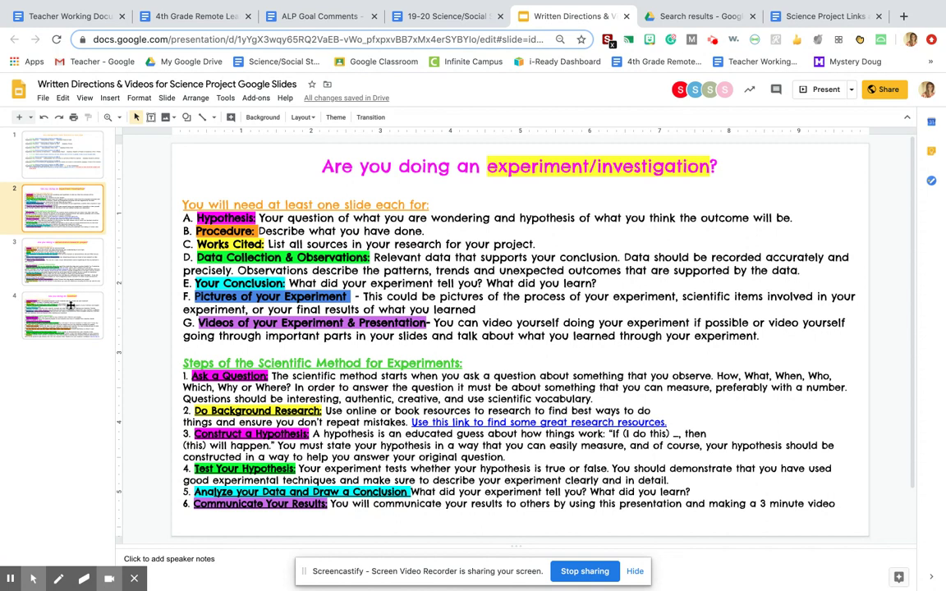
# Step: Show slide 3 with required slides A–G and the six demonstration/research steps
pyautogui.click(66, 258)
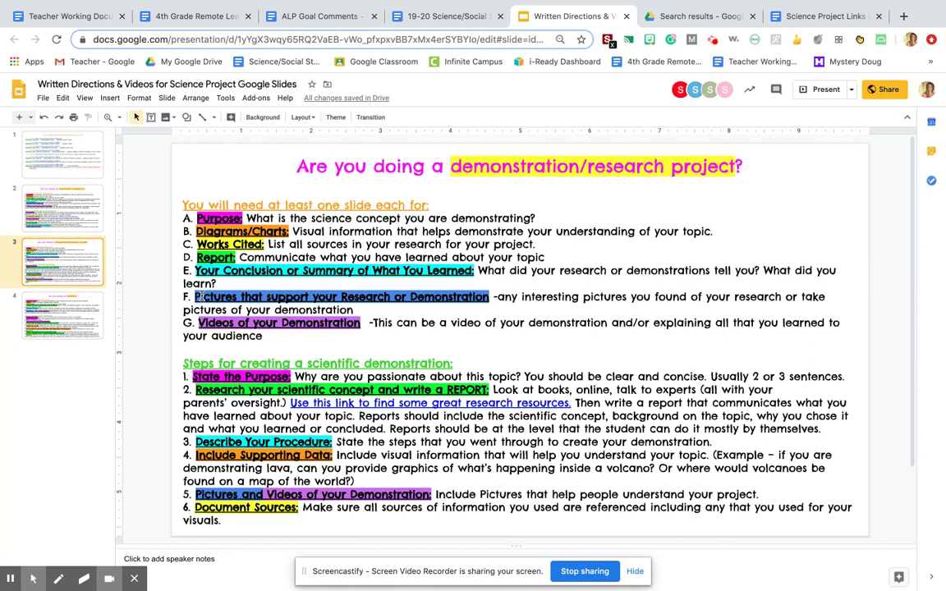
# Step: Show slide 4 with required slides A–F and the nine invention steps
pyautogui.click(81, 310)
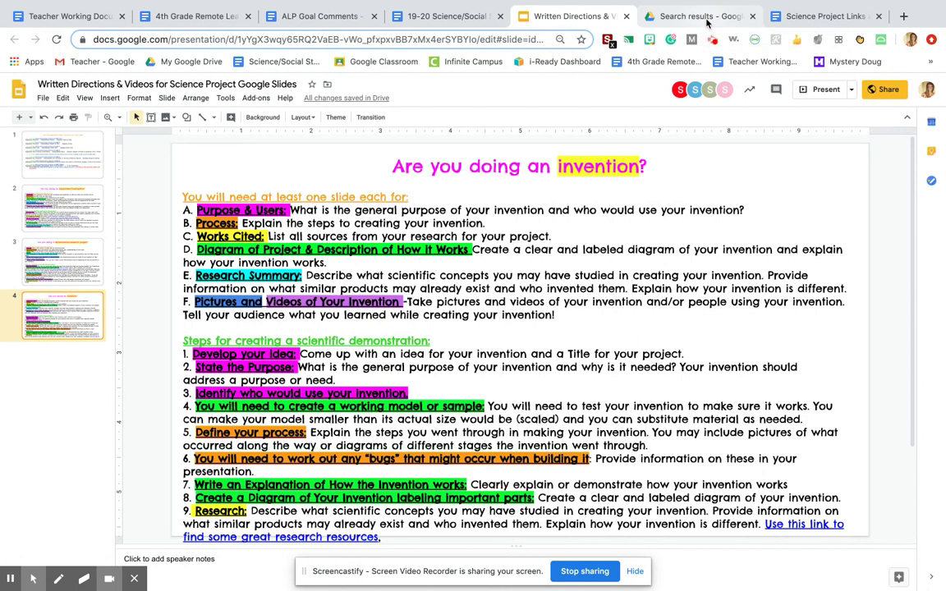
# Step: Switch to the Google Drive search results listing the video files
pyautogui.click(705, 18)
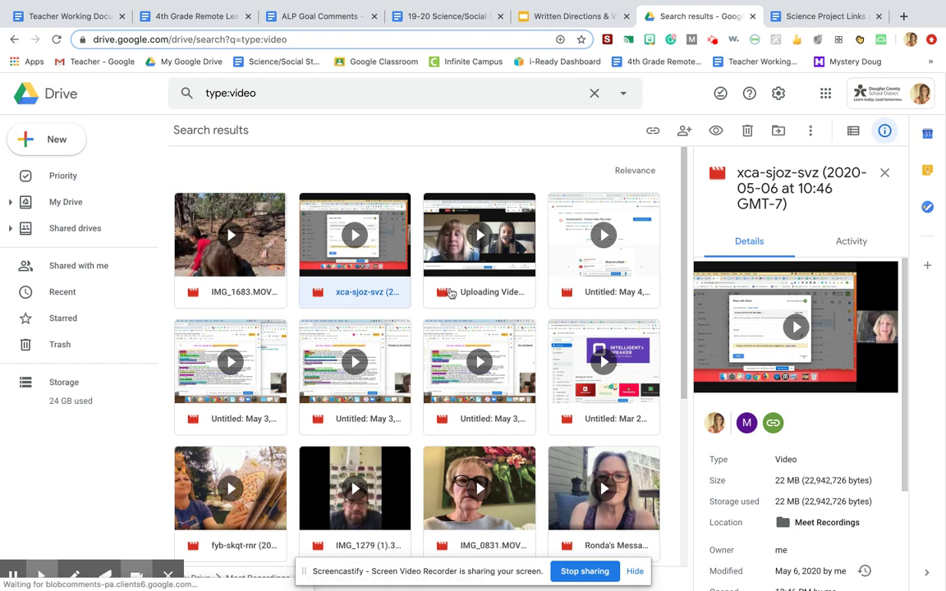
# Step: Open the 13:45 'Uploading Video Meeting' recording and pause it at 0:01
pyautogui.doubleClick(445, 294)
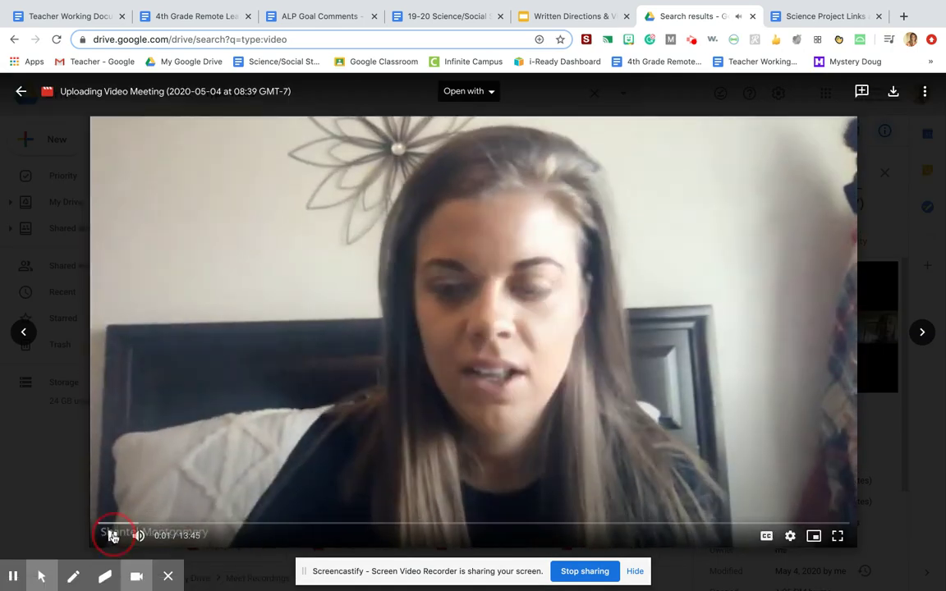
pyautogui.click(113, 535)
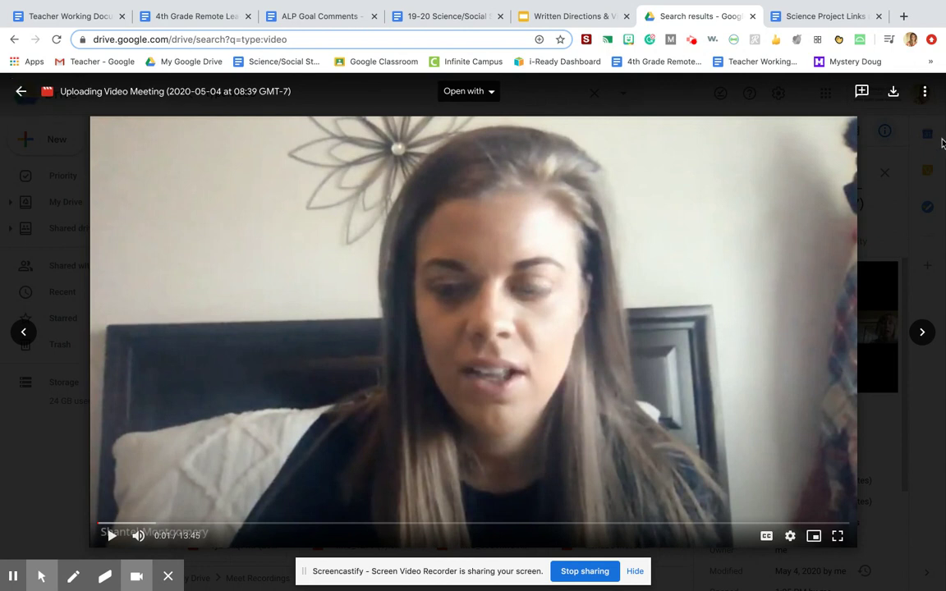
pyautogui.click(925, 93)
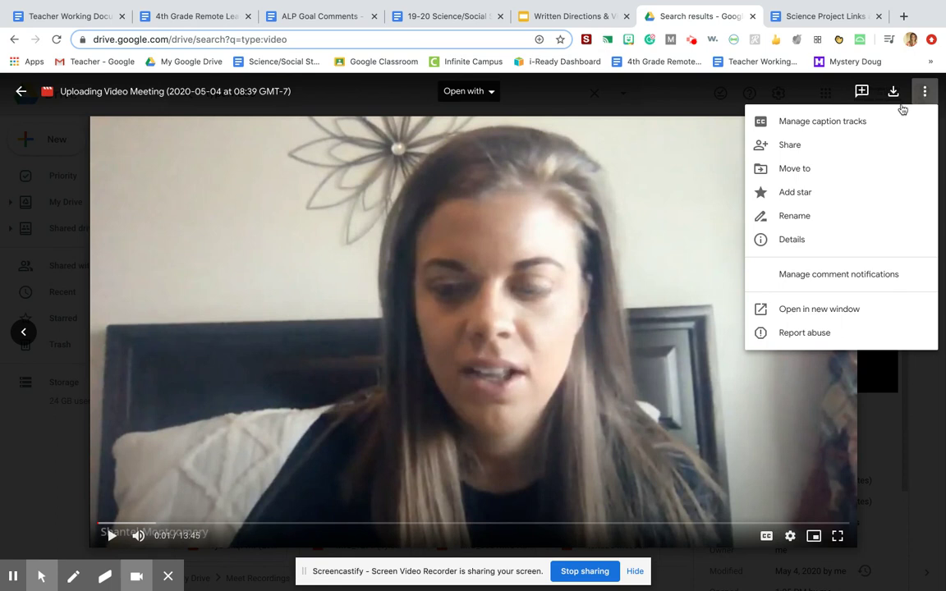
# Step: Turn on link sharing for the video and bring up its advanced sharing settings
pyautogui.click(790, 145)
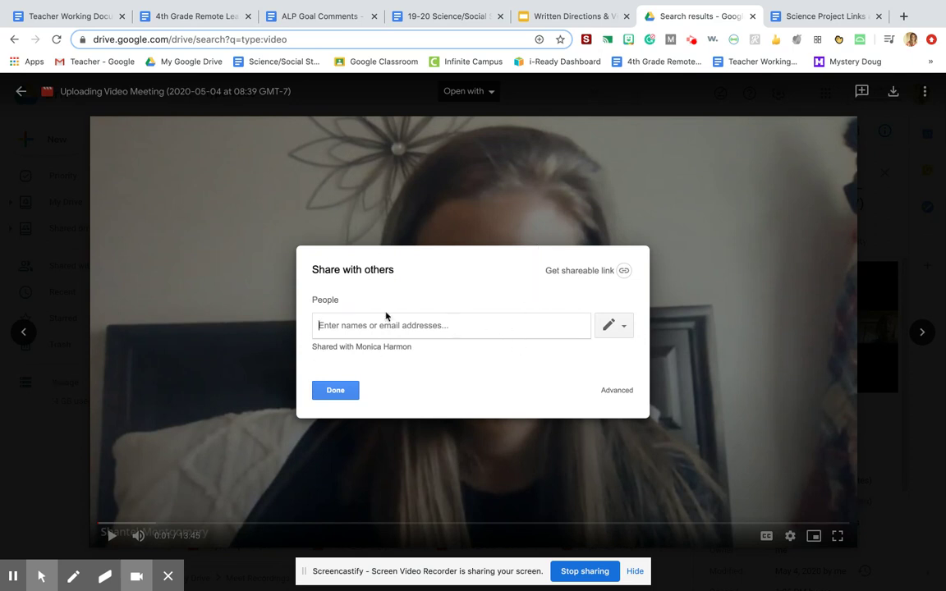
pyautogui.click(625, 272)
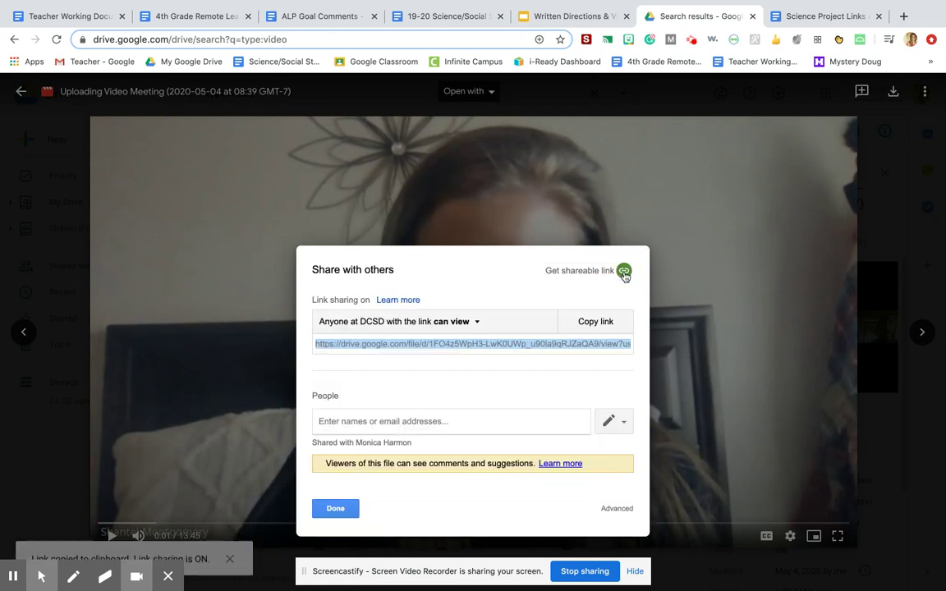
pyautogui.click(609, 511)
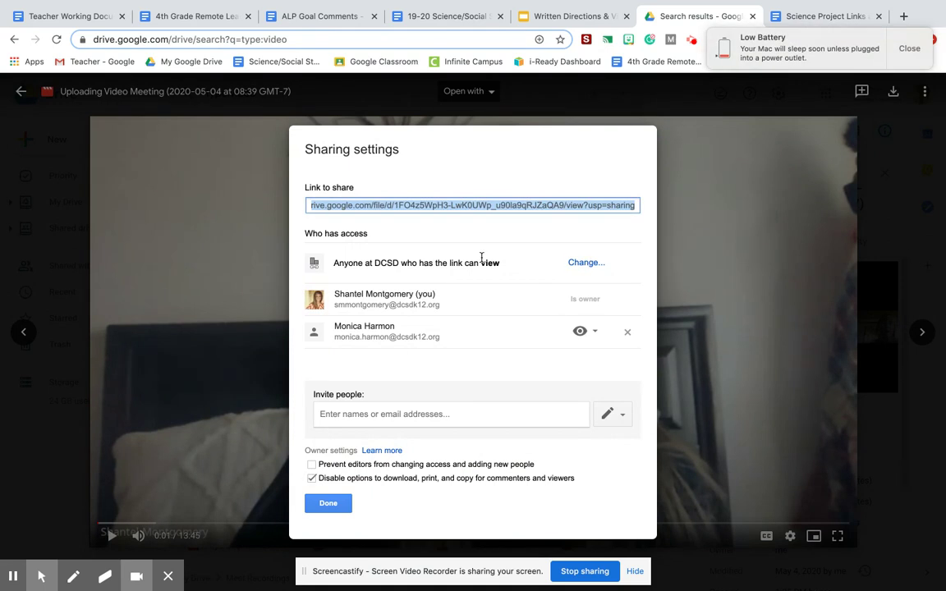
pyautogui.click(587, 262)
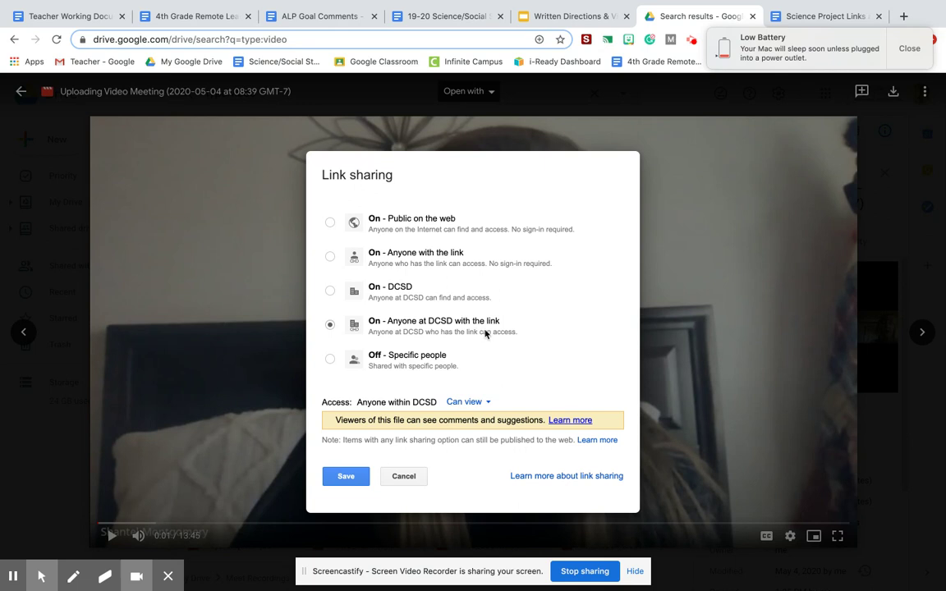
# Step: Choose 'anyone with the link' can view the video, then close the sharing settings
pyautogui.click(329, 257)
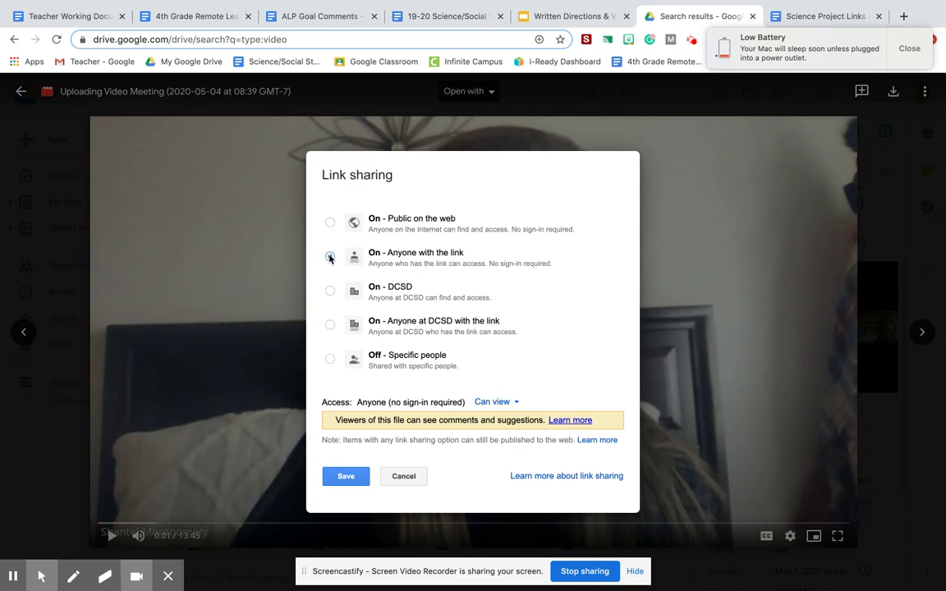
pyautogui.click(330, 257)
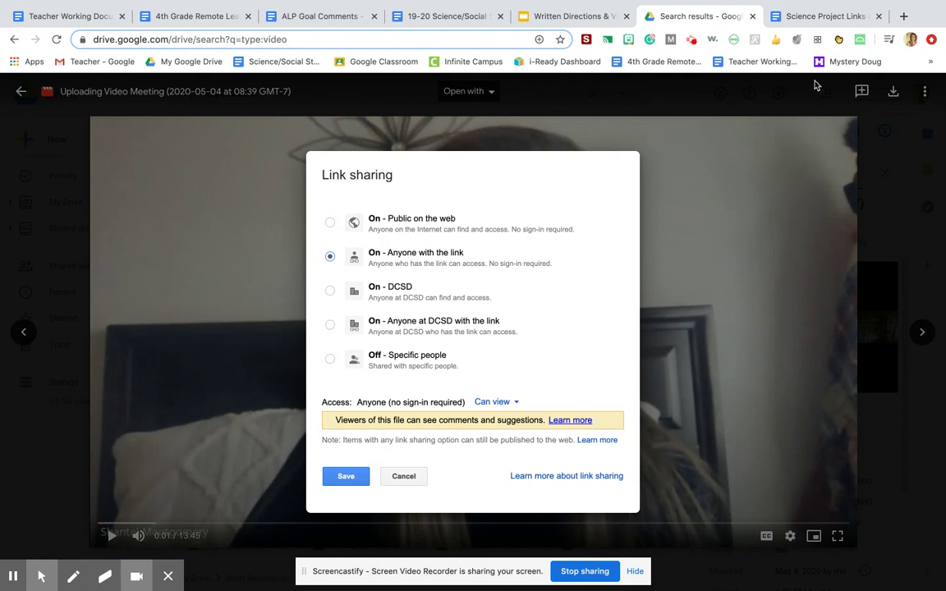
pyautogui.click(78, 314)
pyautogui.click(402, 476)
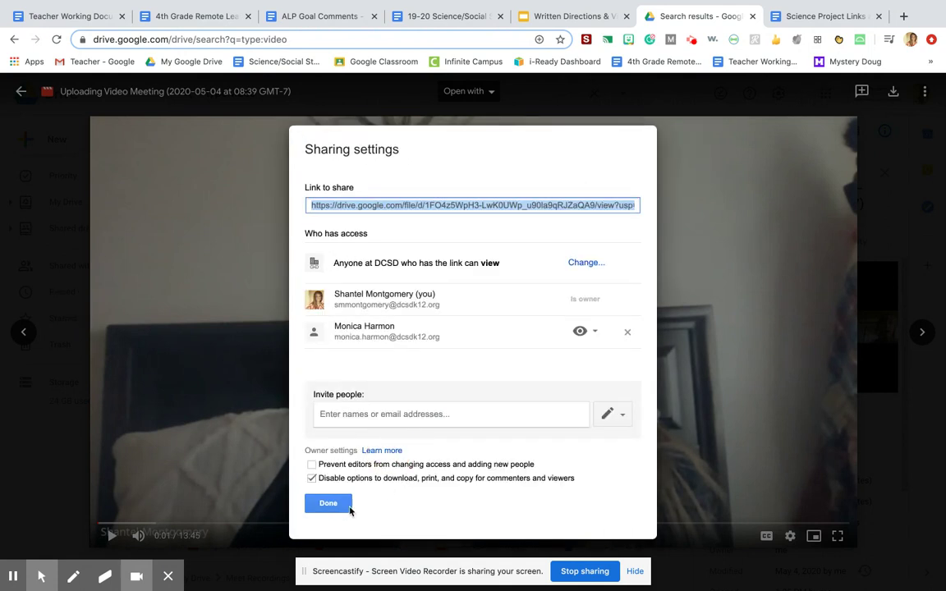
pyautogui.click(348, 508)
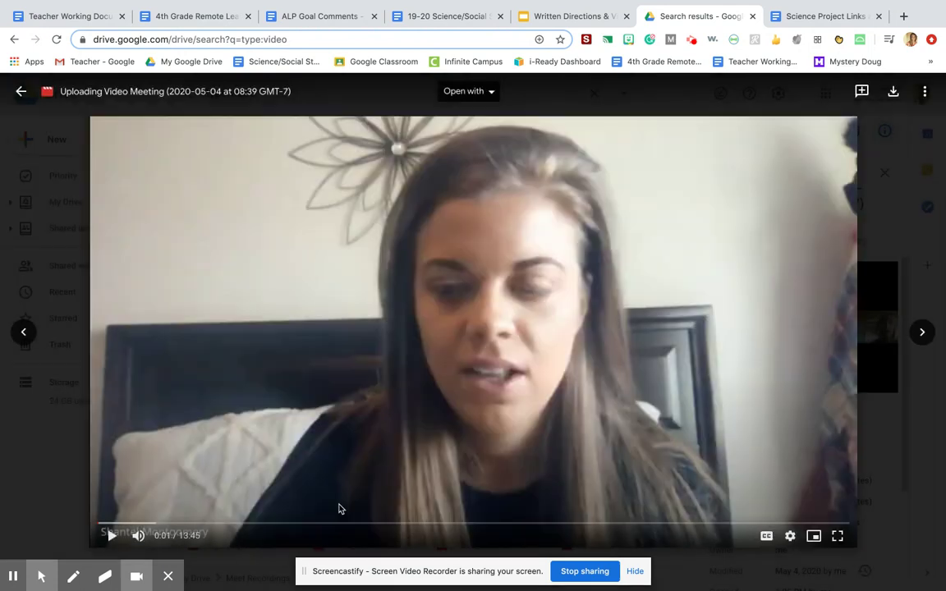
# Step: Close the video preview, return to My Drive, and switch to the Science Project Links and Feedback document
pyautogui.click(14, 39)
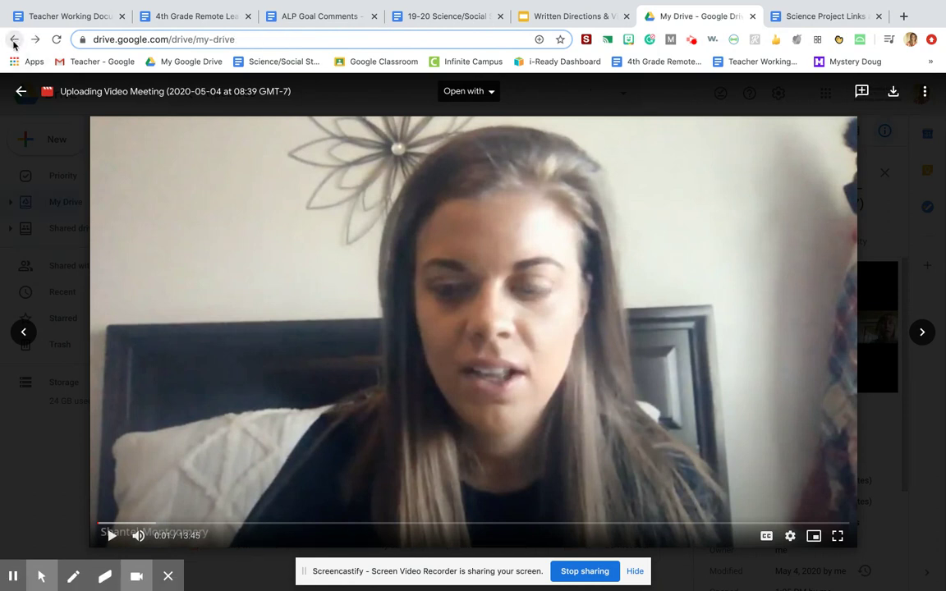
pyautogui.click(20, 91)
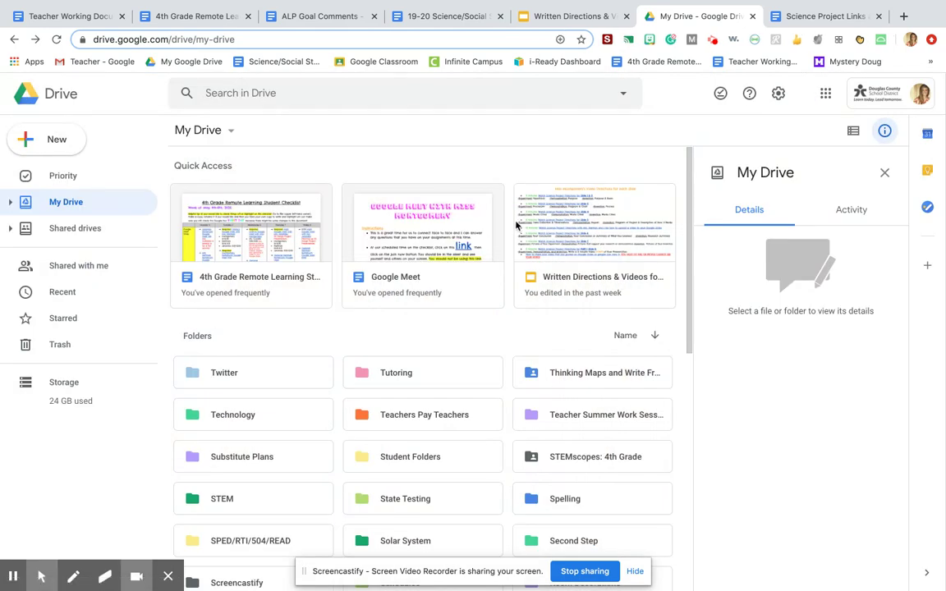
pyautogui.click(806, 17)
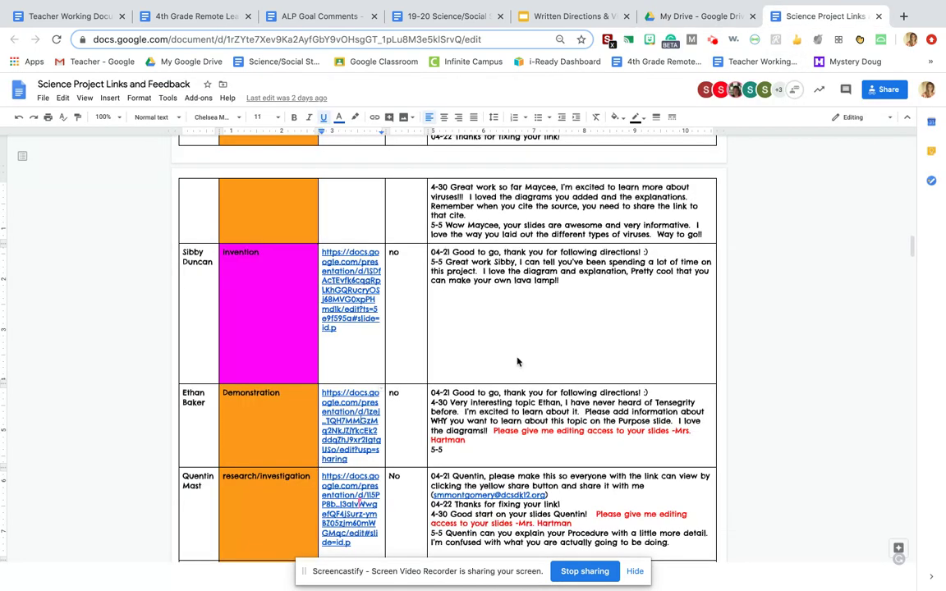
# Step: Scroll through the table to review each student's project type, slides link and dated feedback comments
pyautogui.scroll(3, 517, 362)
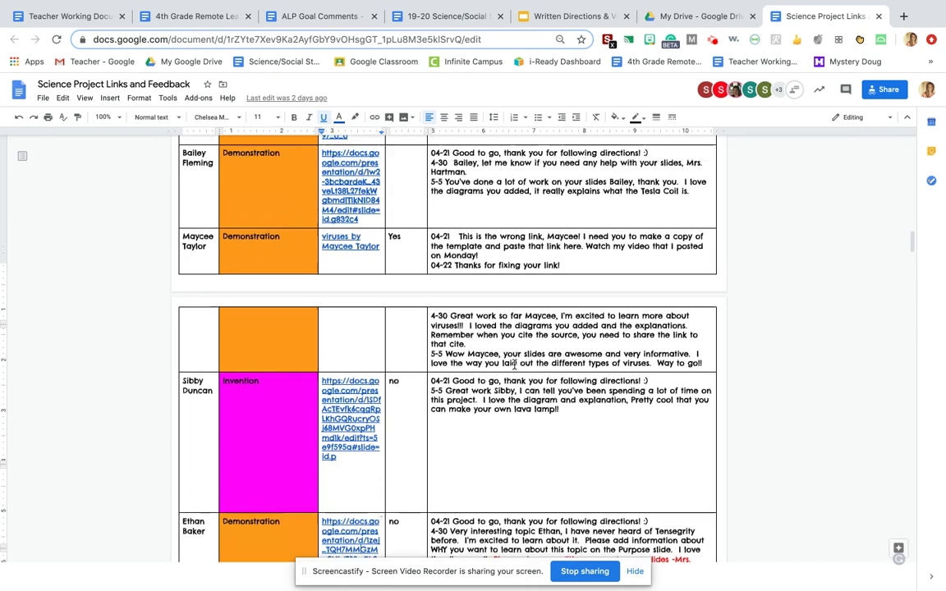
pyautogui.scroll(5, 515, 364)
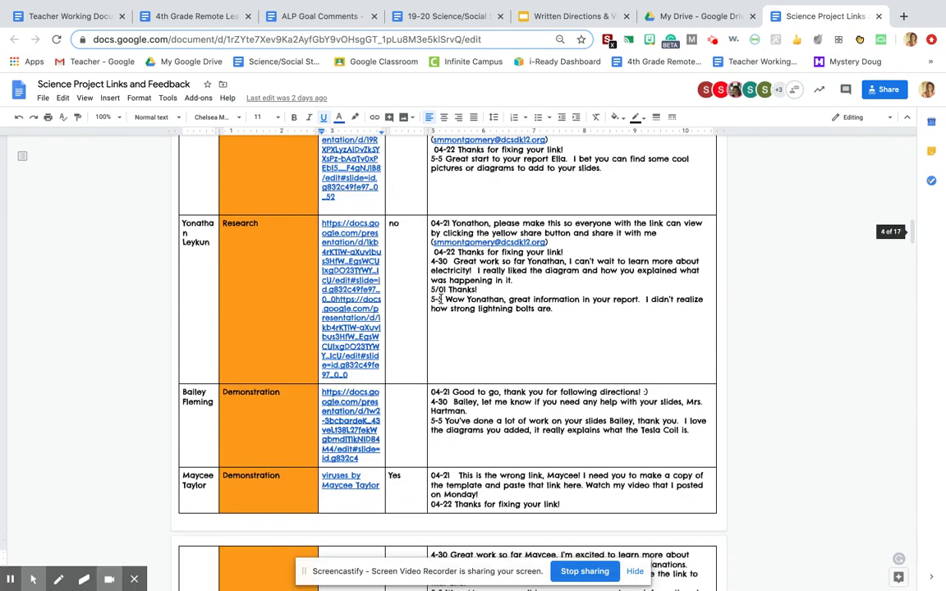
pyautogui.click(441, 299)
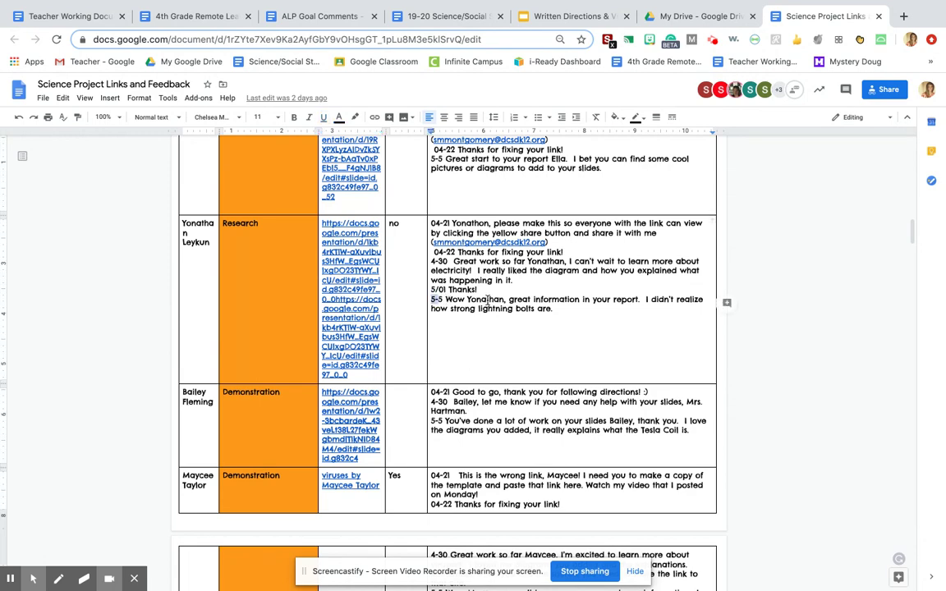
pyautogui.scroll(3, 573, 309)
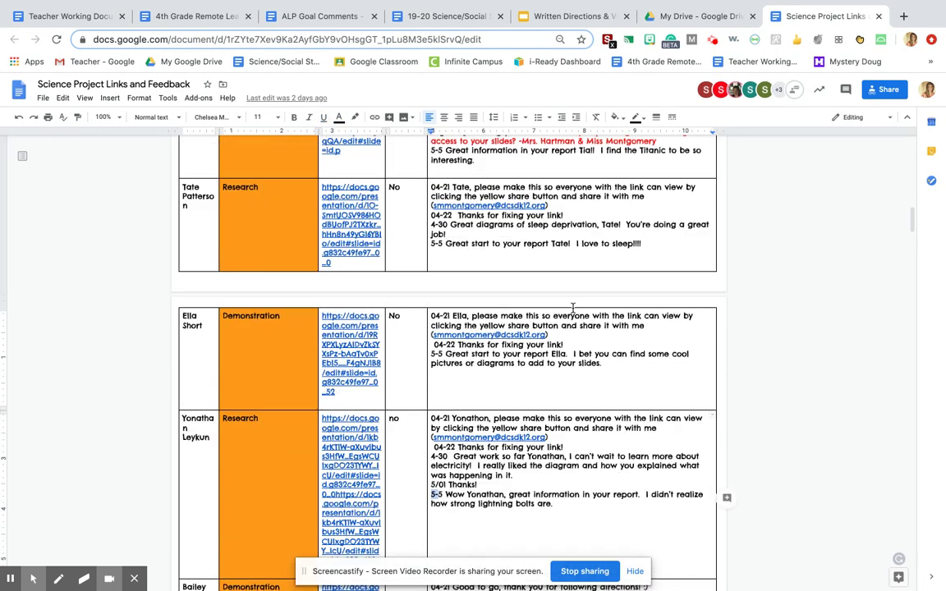
pyautogui.scroll(5, 573, 309)
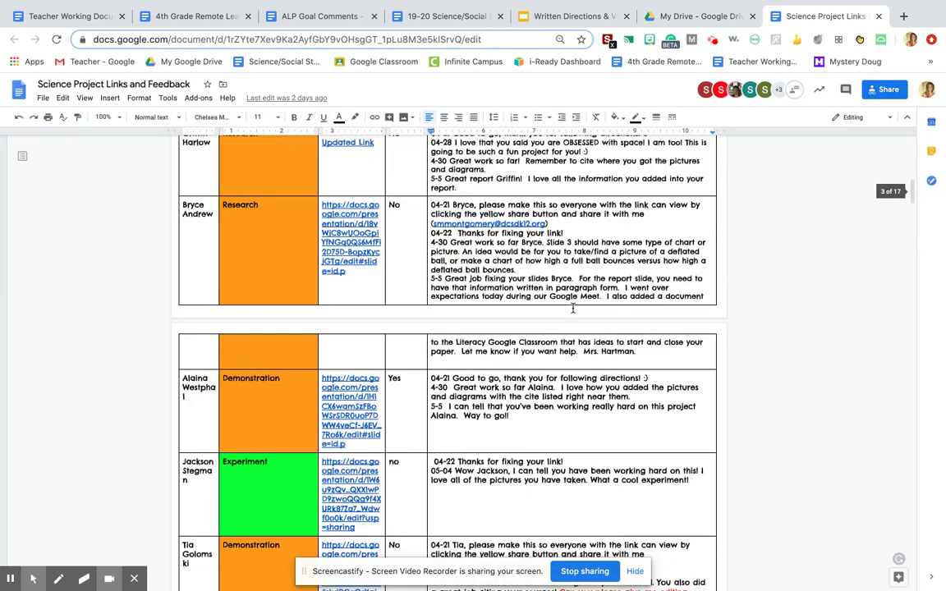
pyautogui.scroll(-2, 573, 309)
pyautogui.scroll(-3, 573, 308)
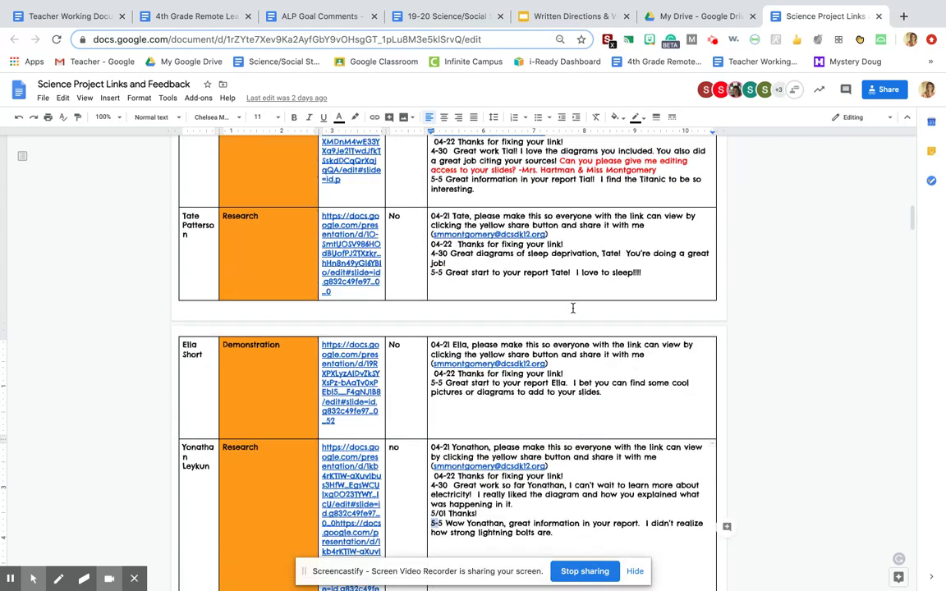
pyautogui.scroll(-1, 573, 308)
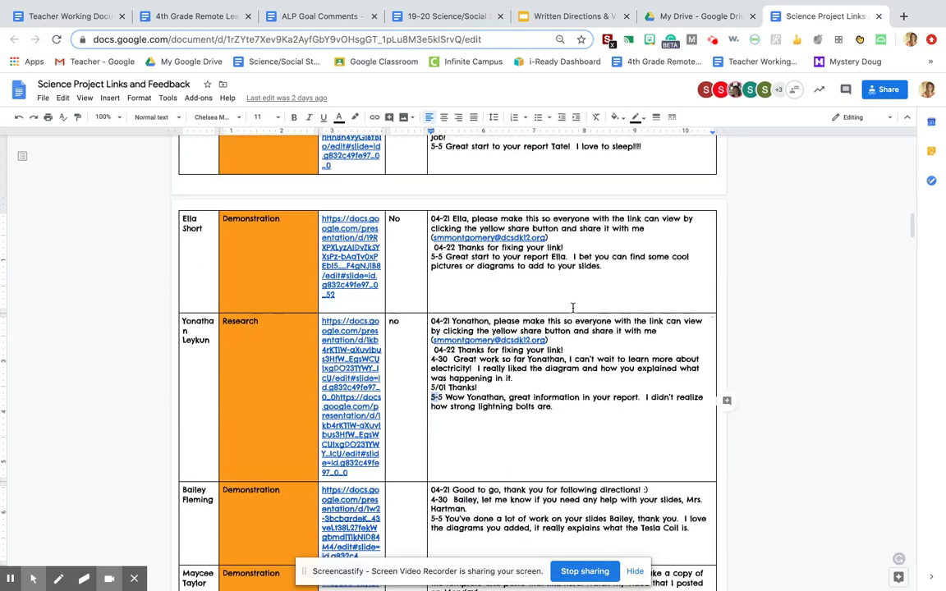
pyautogui.scroll(-3, 574, 308)
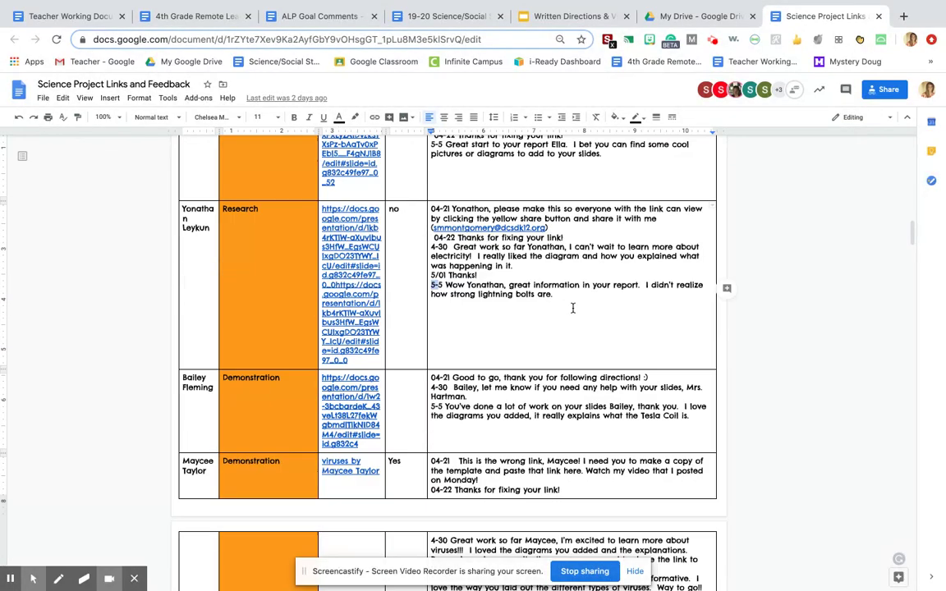
pyautogui.scroll(-2, 573, 308)
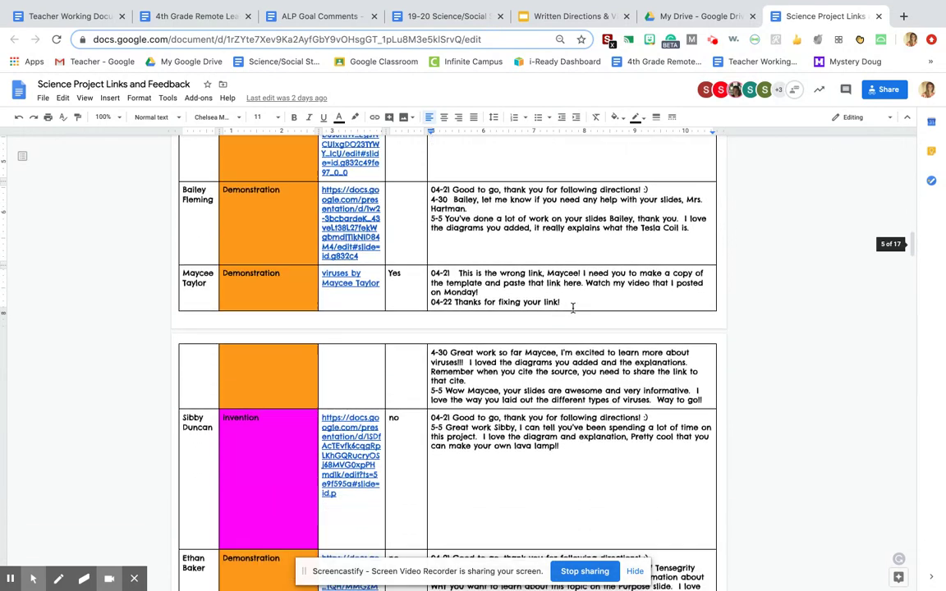
pyautogui.scroll(-1, 573, 310)
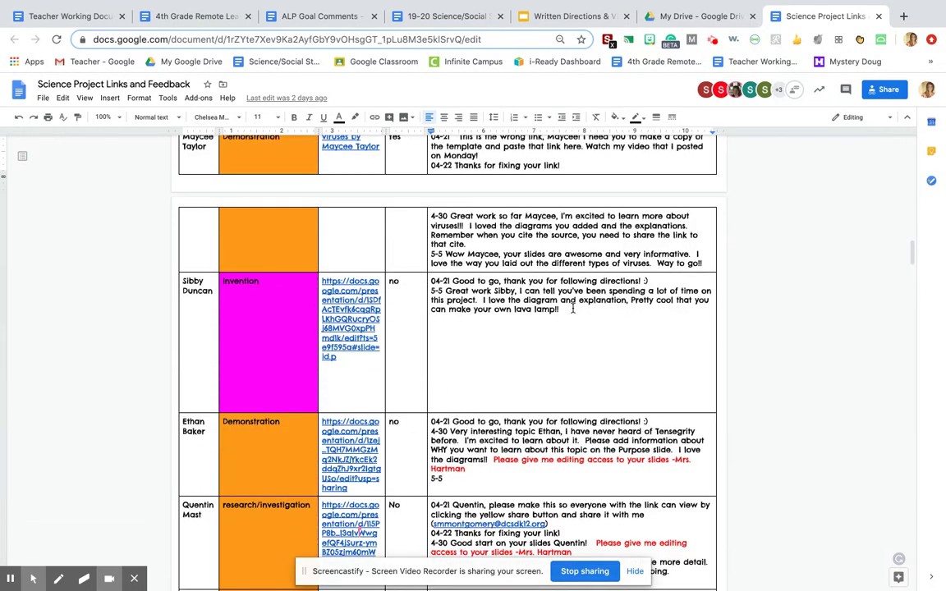
pyautogui.scroll(-2, 573, 309)
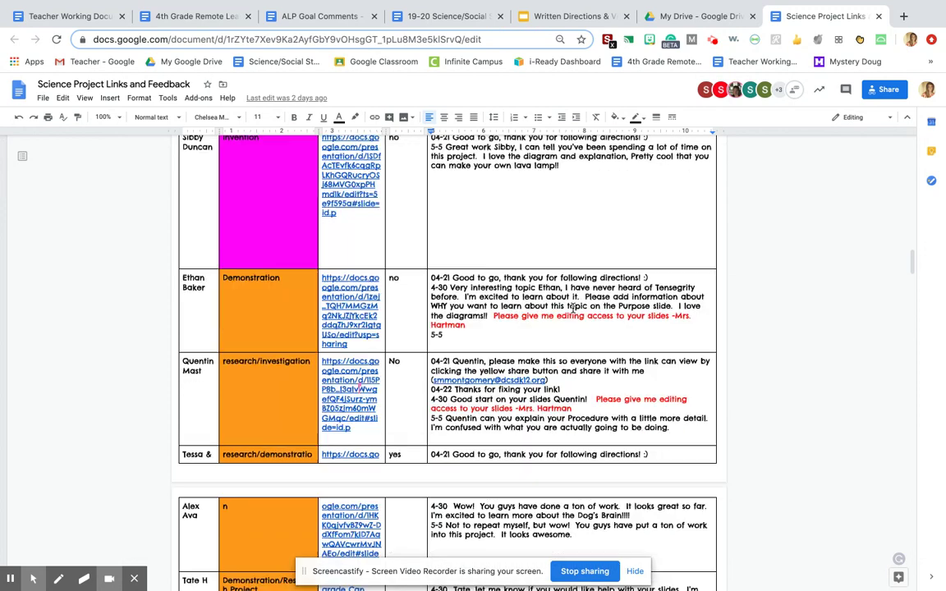
pyautogui.scroll(-2, 573, 308)
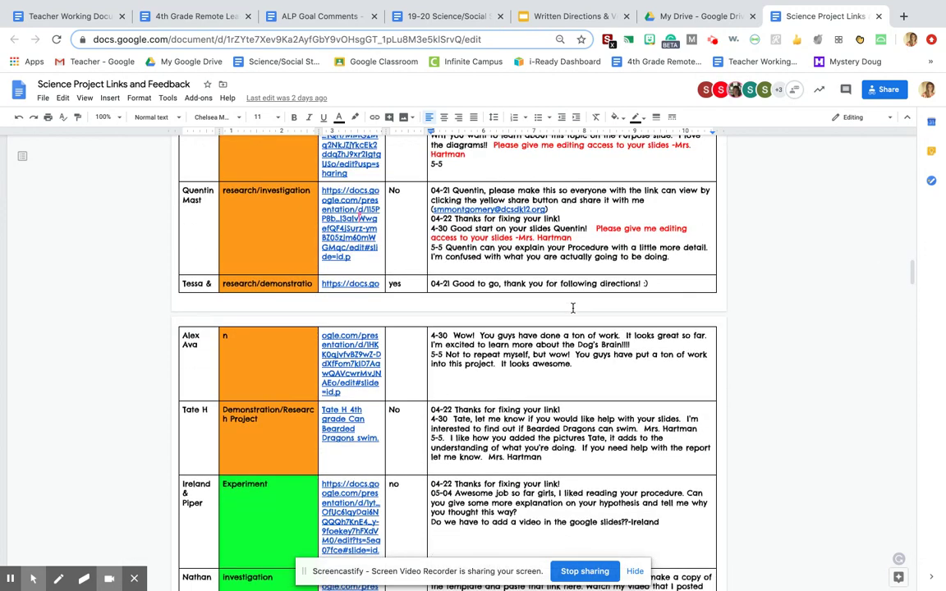
pyautogui.scroll(-2, 573, 308)
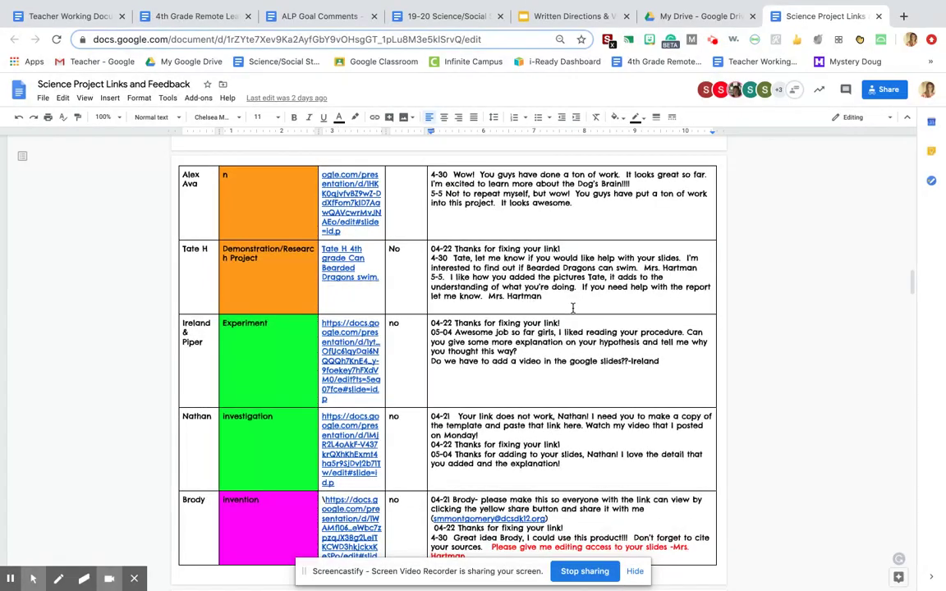
pyautogui.scroll(-1, 573, 302)
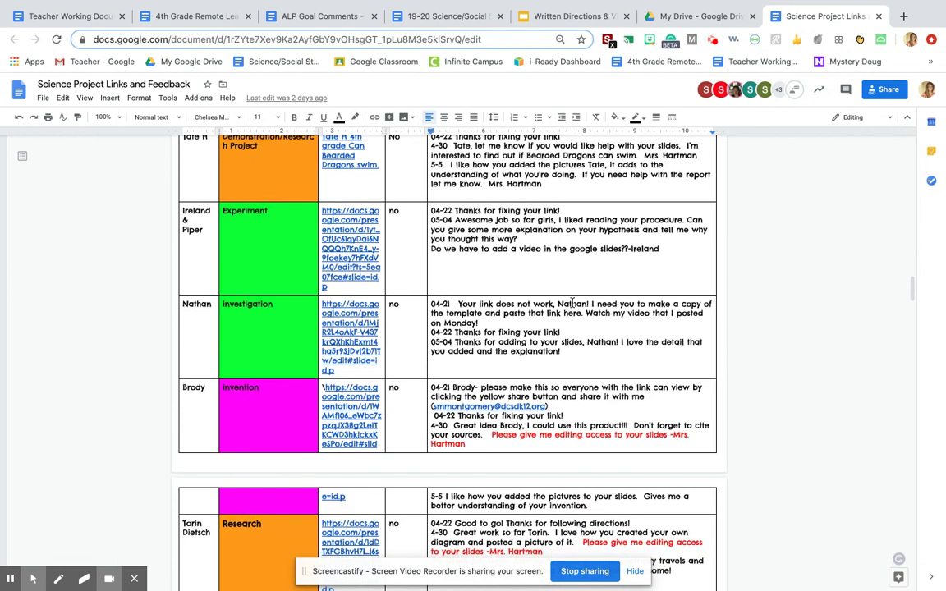
pyautogui.scroll(-2, 575, 304)
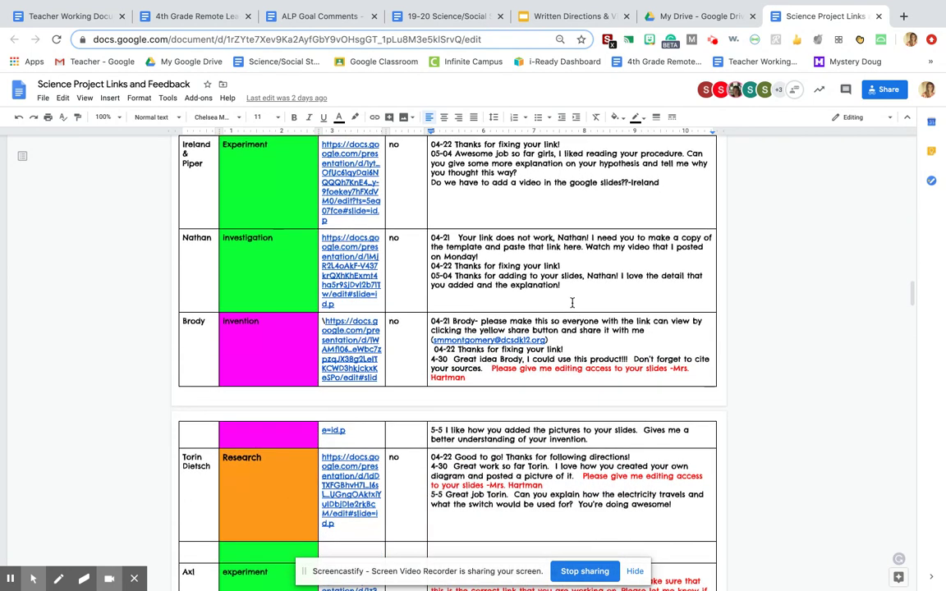
pyautogui.scroll(-2, 628, 378)
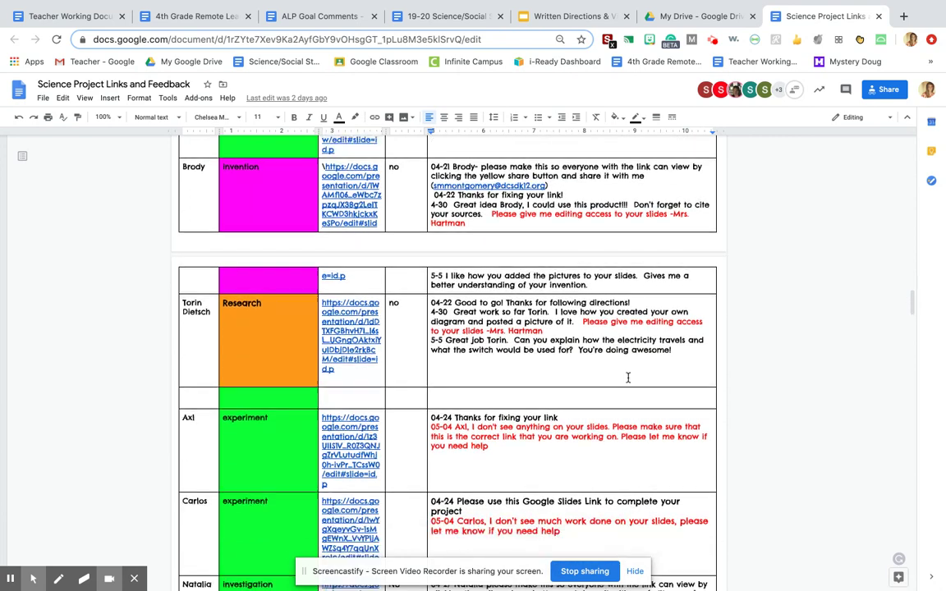
pyautogui.scroll(3, 627, 378)
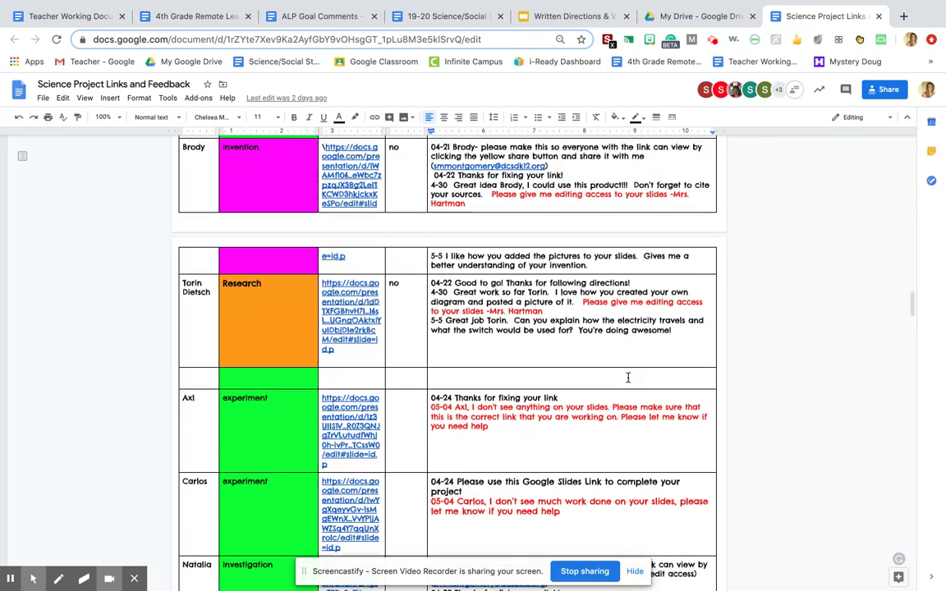
pyautogui.scroll(3, 628, 378)
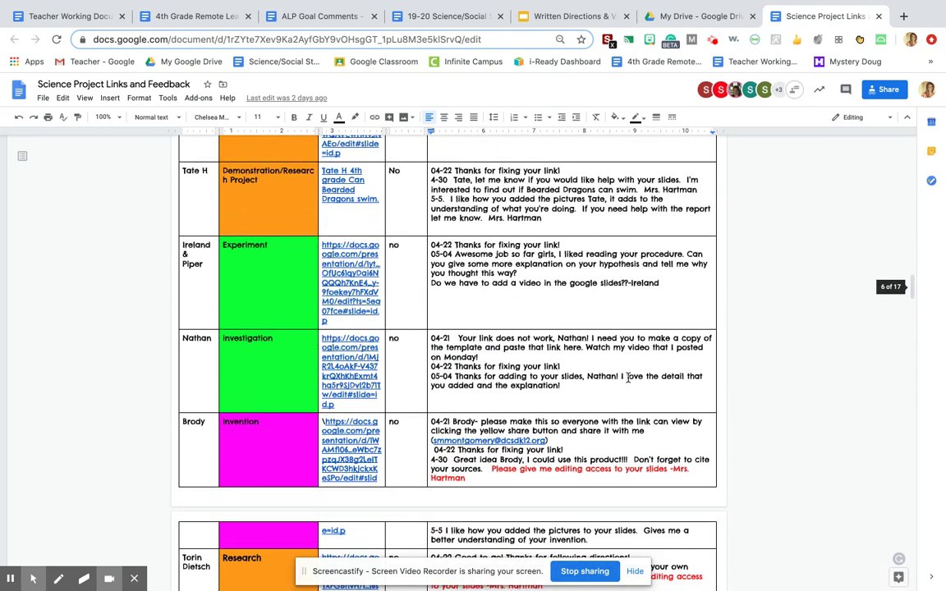
pyautogui.scroll(2, 628, 378)
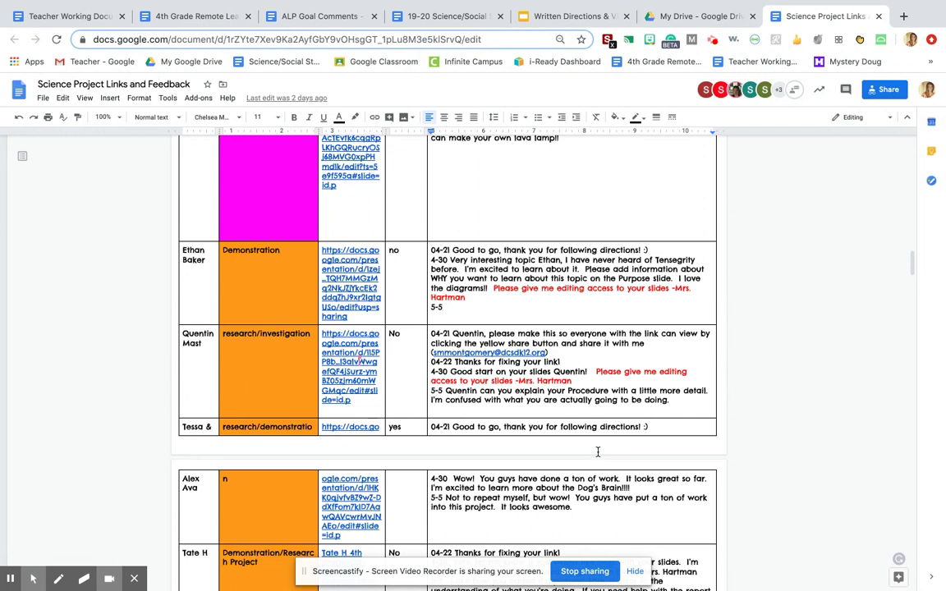
pyautogui.scroll(2, 598, 450)
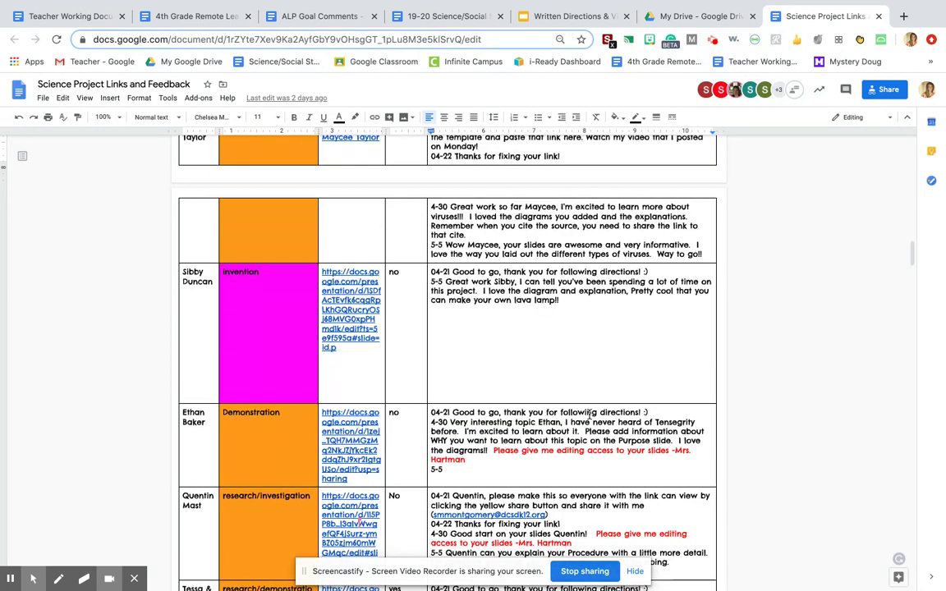
pyautogui.scroll(-1, 590, 415)
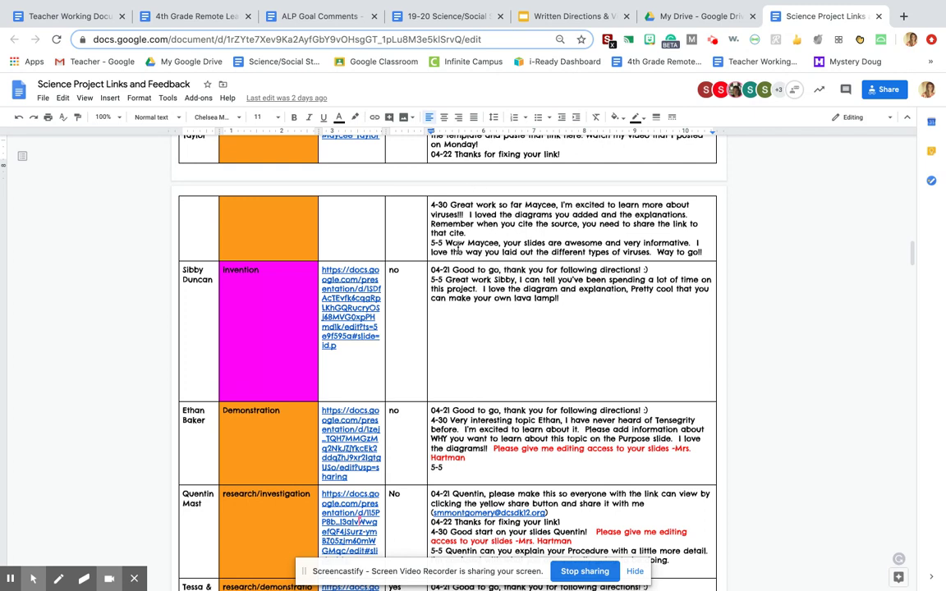
pyautogui.scroll(-2, 443, 386)
pyautogui.scroll(-5, 468, 415)
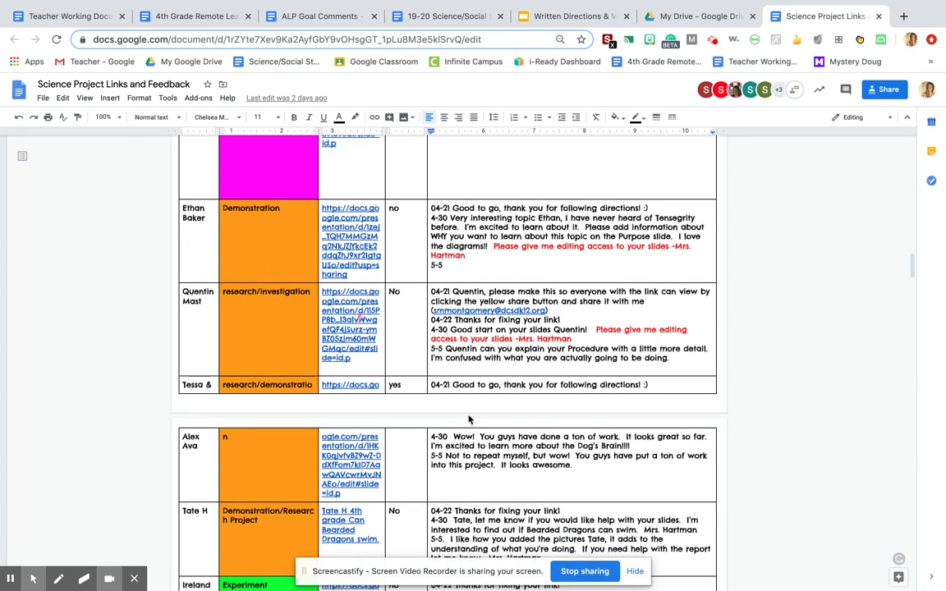
pyautogui.scroll(-1, 468, 416)
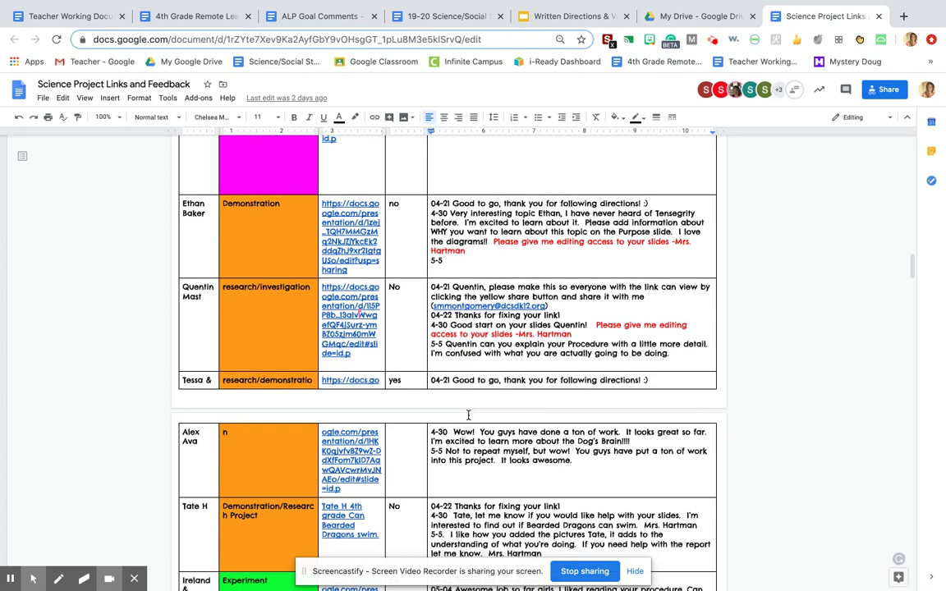
pyautogui.scroll(1, 468, 415)
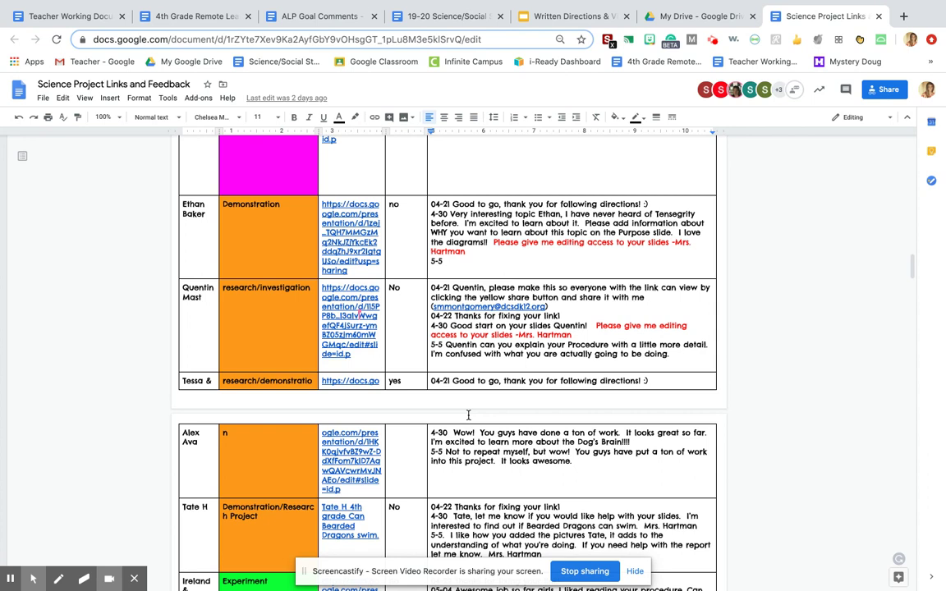
pyautogui.scroll(1, 468, 416)
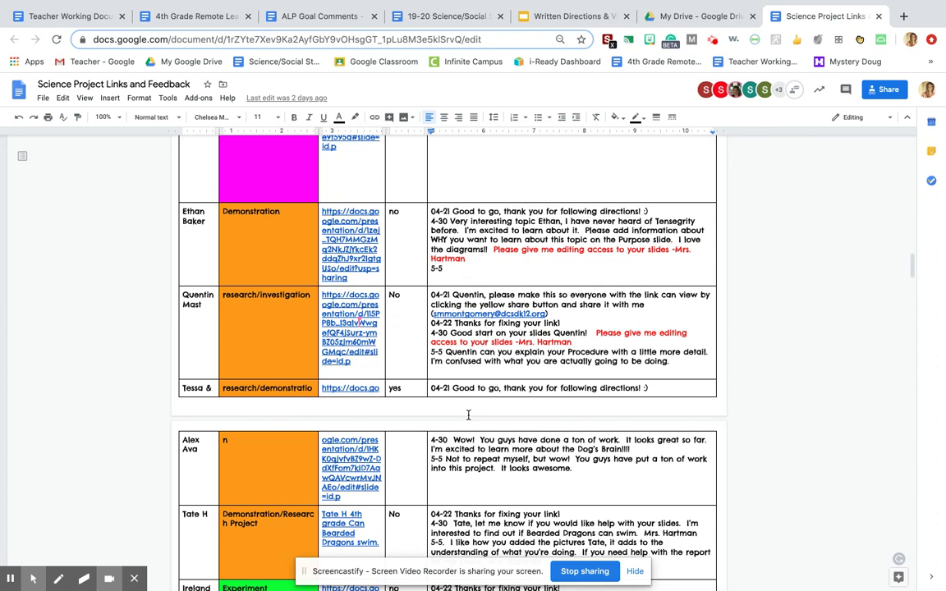
pyautogui.scroll(-1, 469, 417)
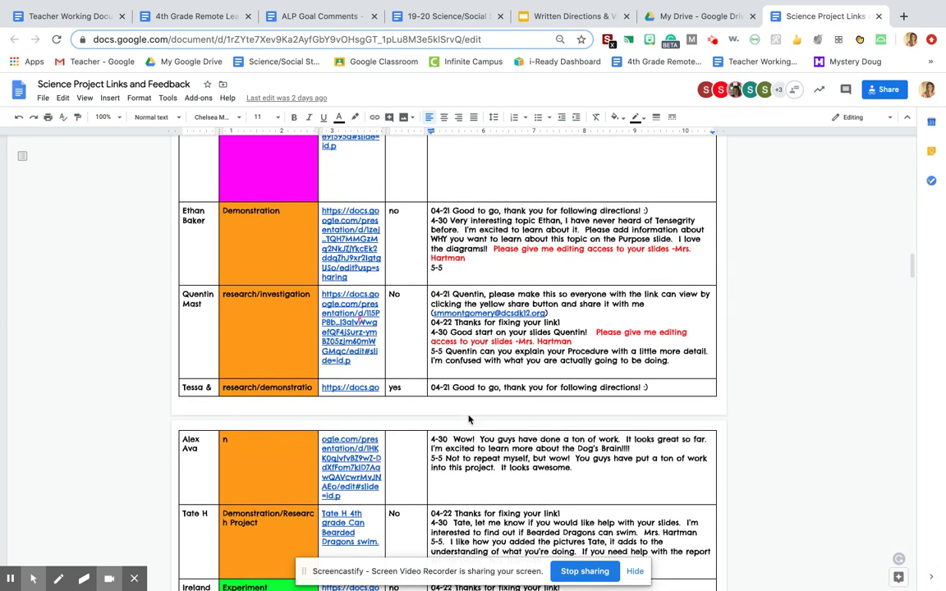
pyautogui.scroll(1, 470, 418)
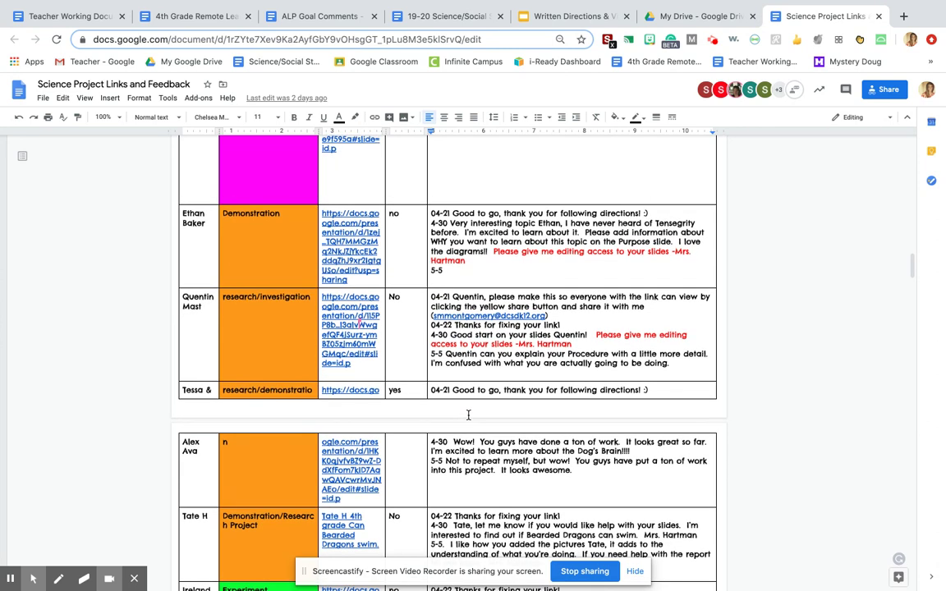